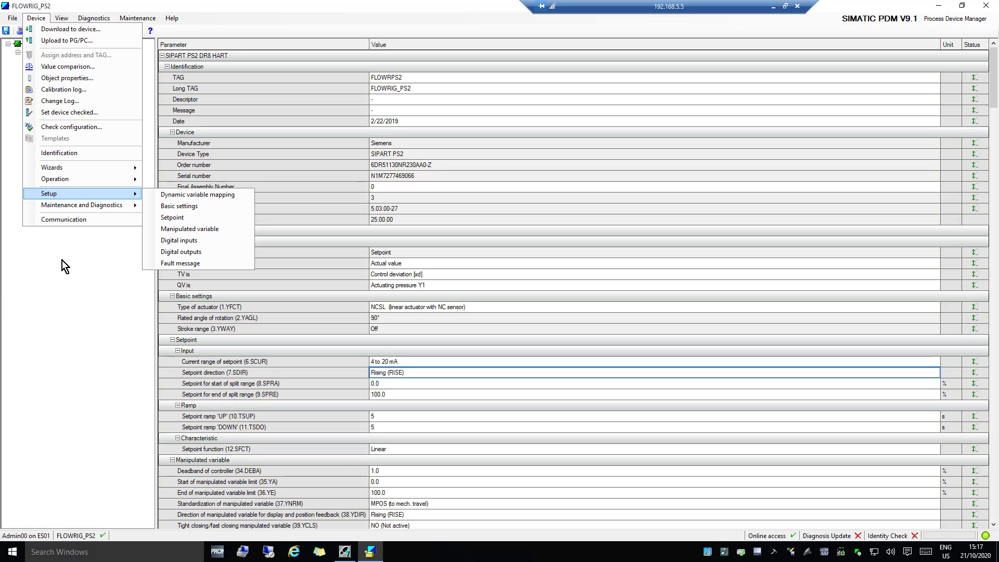
- Bring up the FLOWRIG_PS2 valve wizards list, from Quick Start to Valve Signature
mouse_move(67, 170)
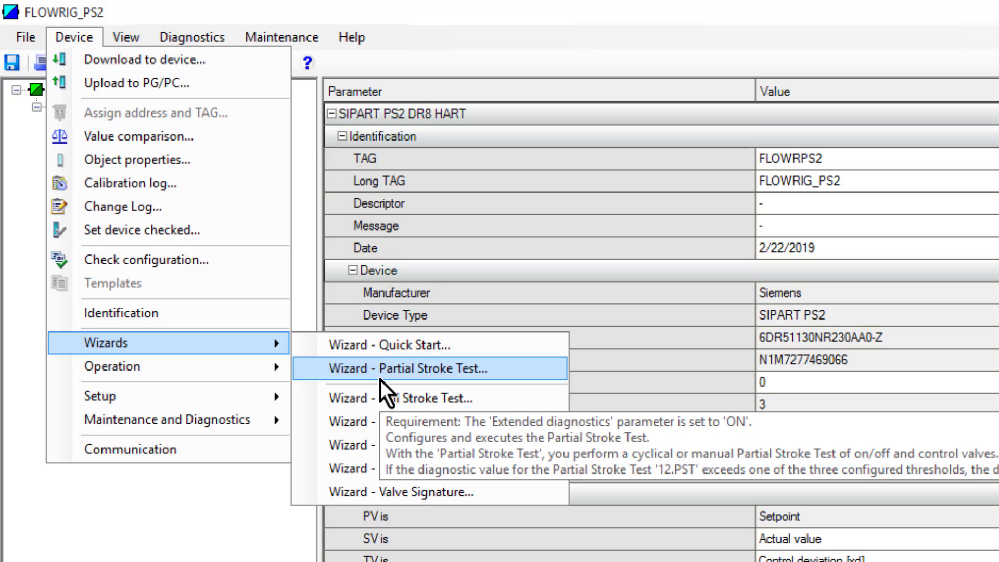
- Launch the Partial Stroke Test wizard with start 100%, end 90% and 3 repetitions
left_click(379, 379)
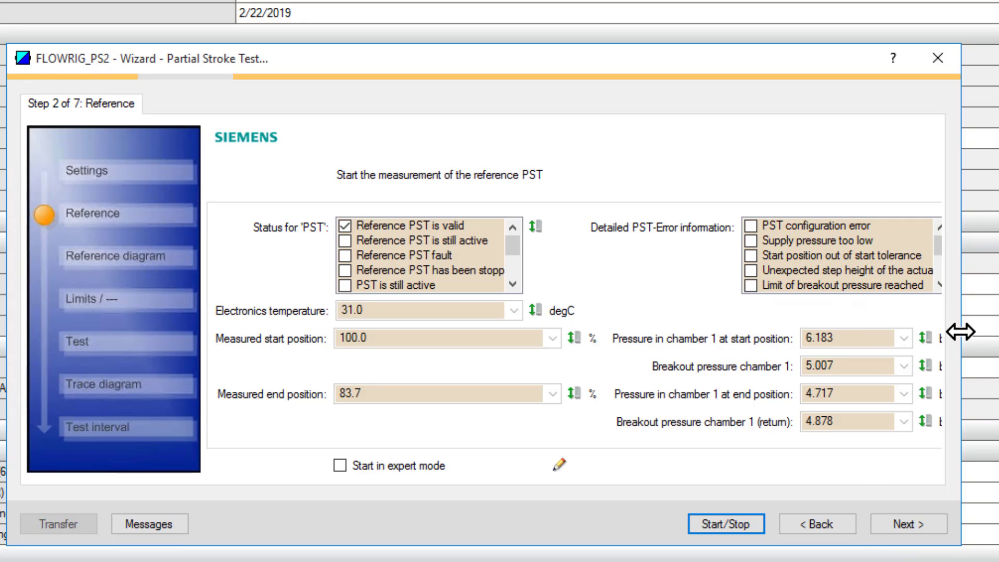
- Run and restart the expert-mode reference PST until it reads valid: start 100.0%, end 85.3%
left_click_drag(961, 332, 998, 333)
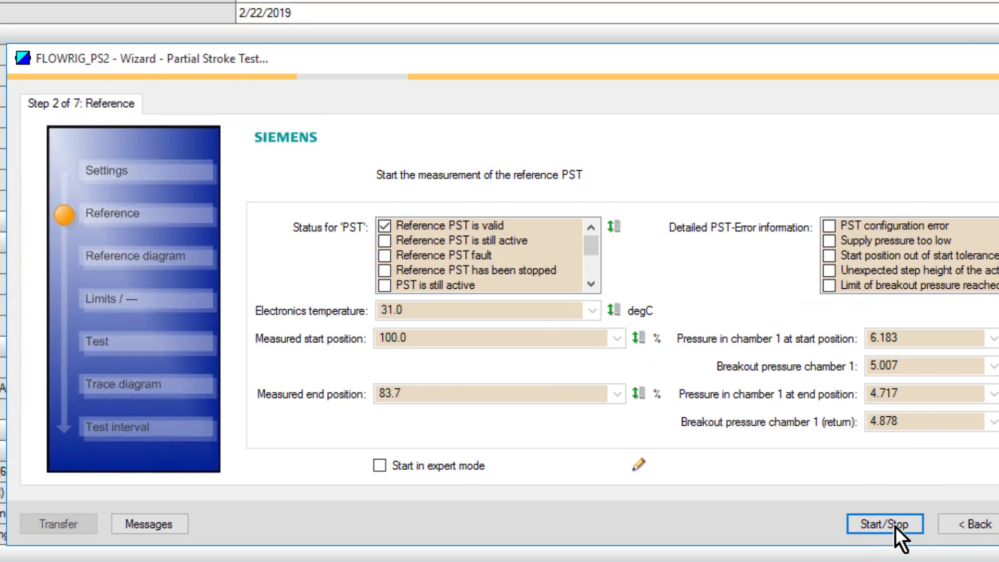
left_click(384, 466)
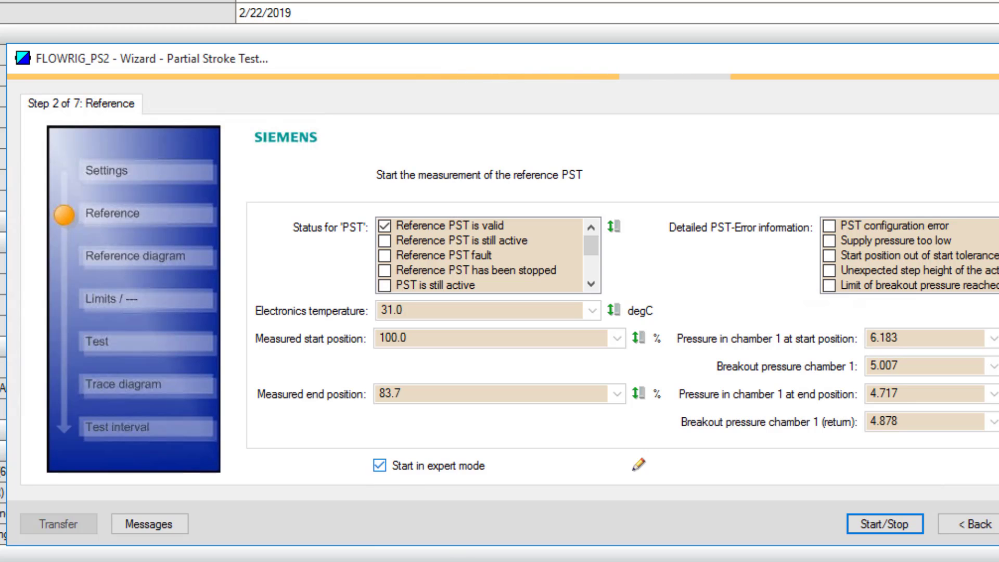
left_click(881, 525)
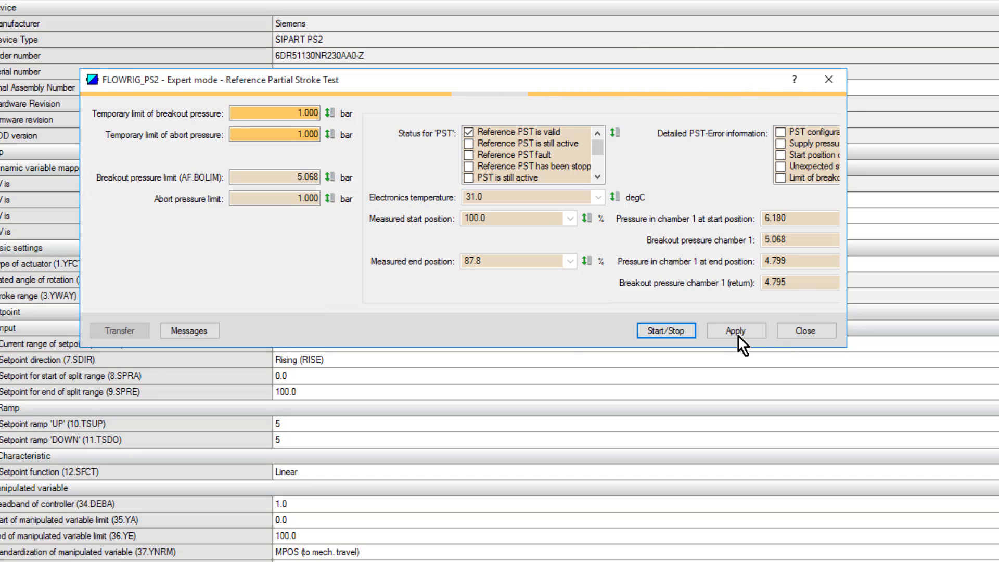
left_click(656, 330)
left_click_drag(847, 245, 976, 245)
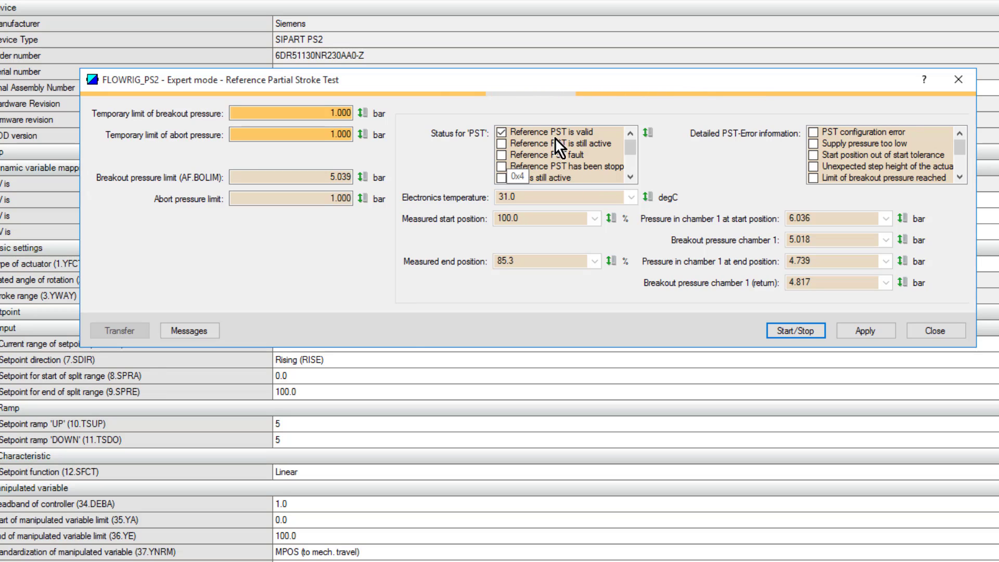
left_click(943, 332)
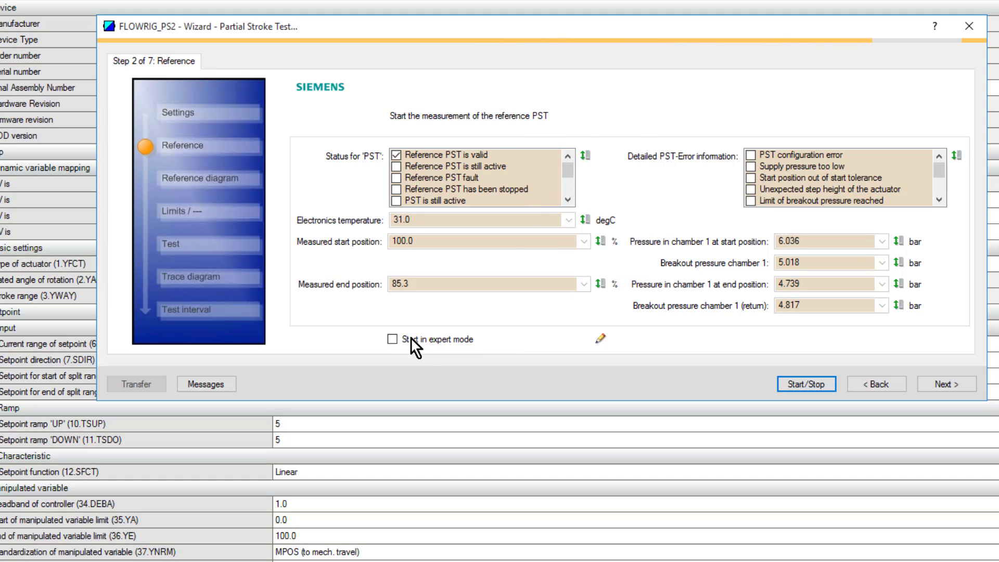
- Read the reference trace and set the valve chart's position axis minimum to 70%
left_click(963, 385)
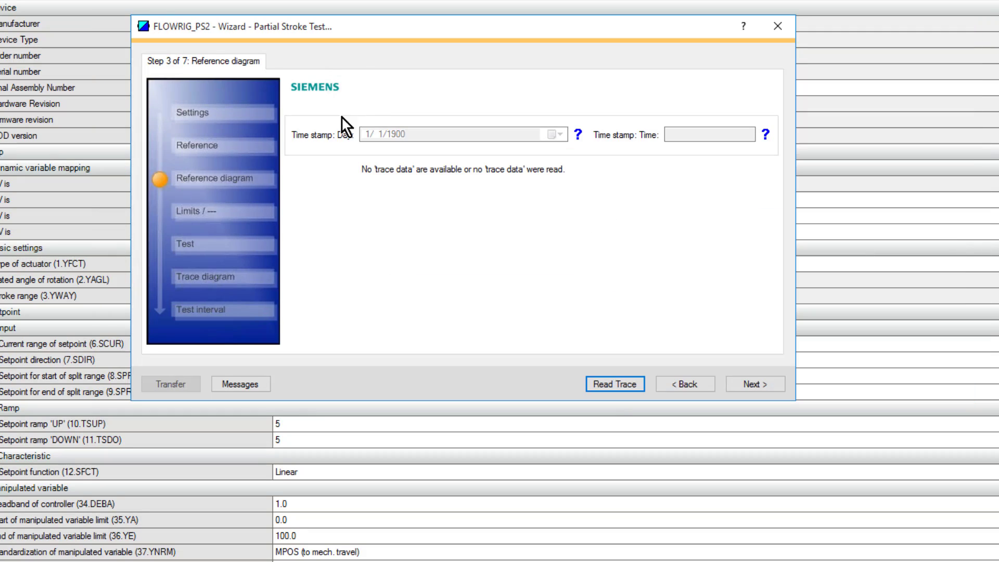
left_click(606, 385)
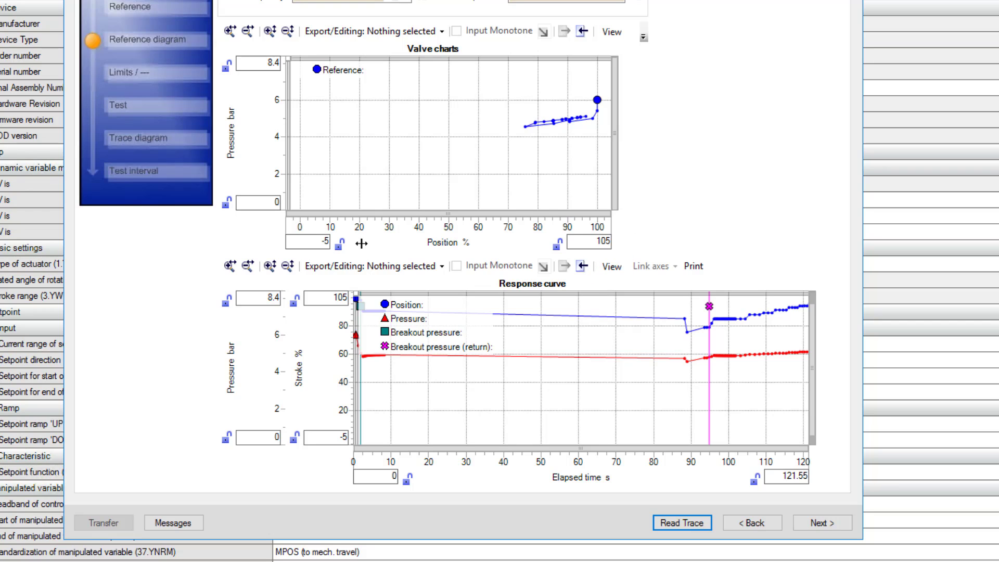
double_click(322, 241)
key("Return")
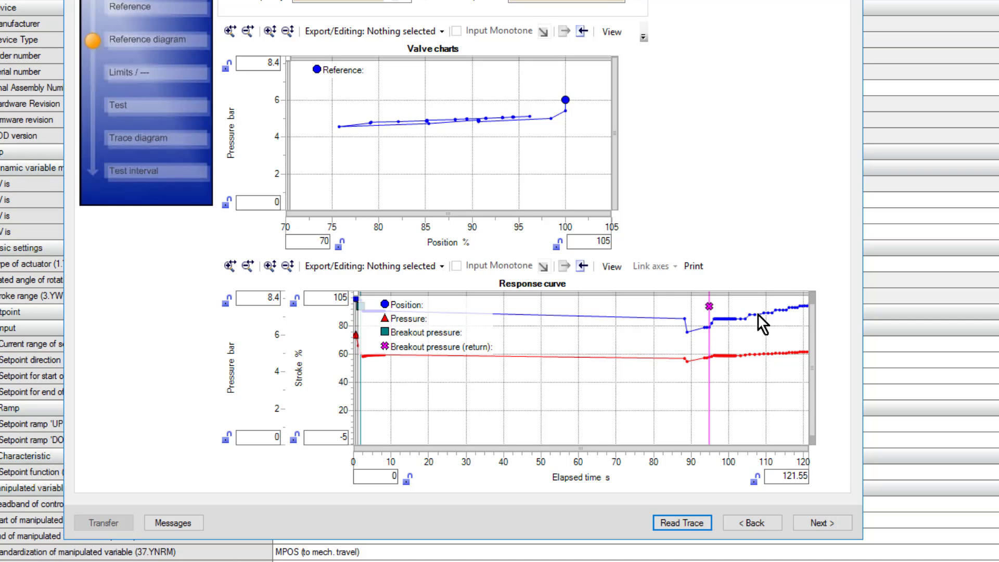
- Move past Limits to Step 5 and run the partial stroke test to a valid result
left_click(831, 520)
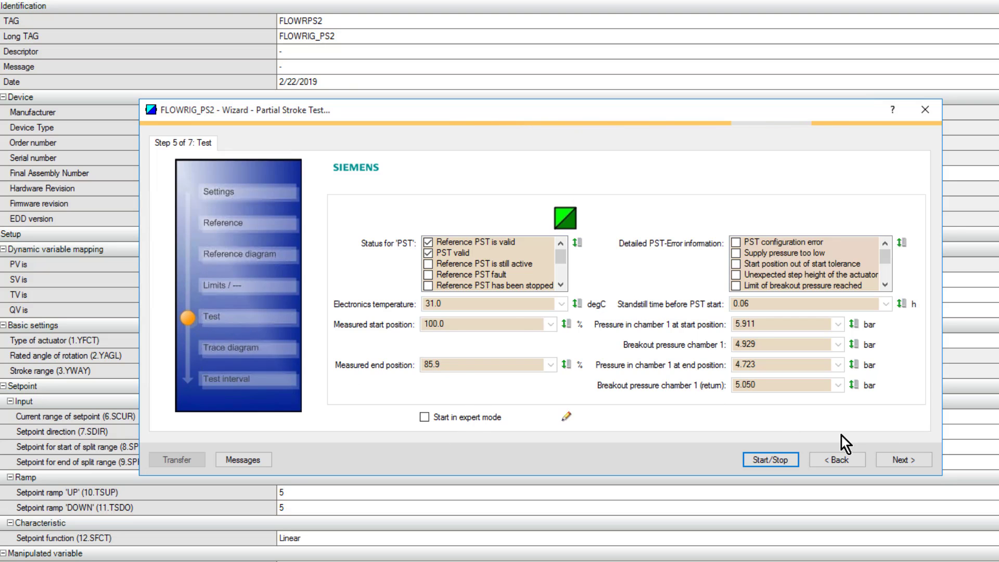
left_click(769, 461)
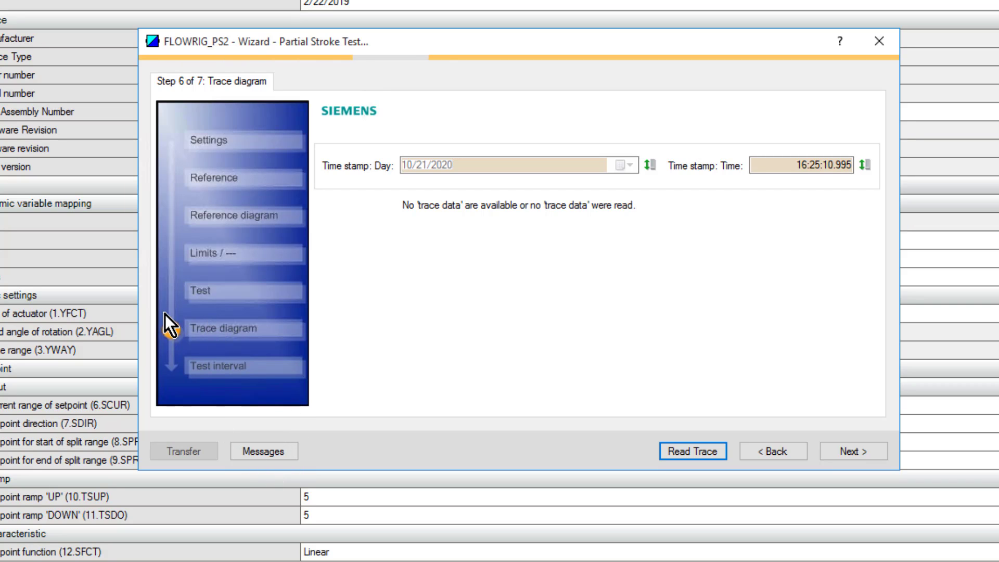
- Set the automatic test interval to 1 day and finish the wizard
left_click(840, 451)
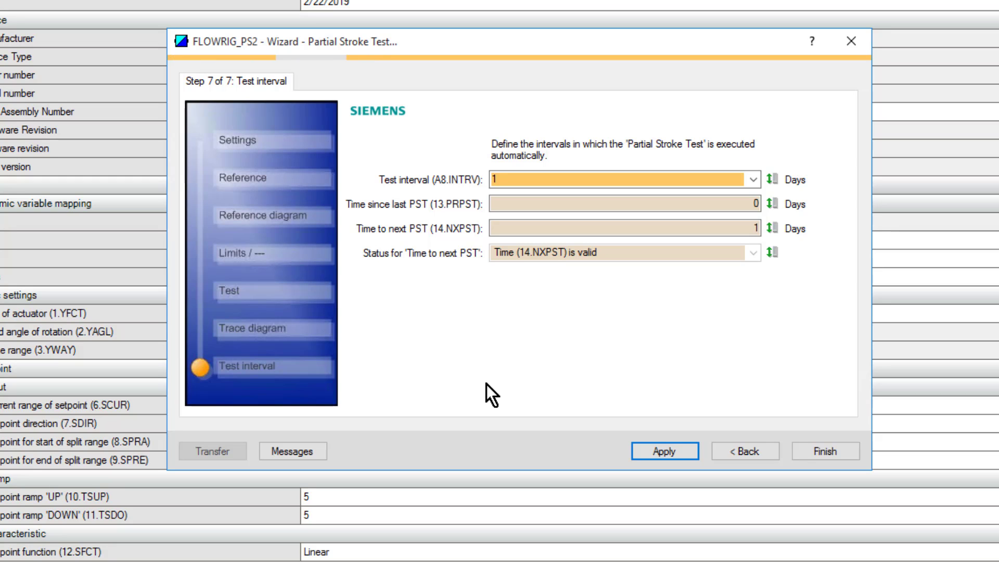
left_click(818, 451)
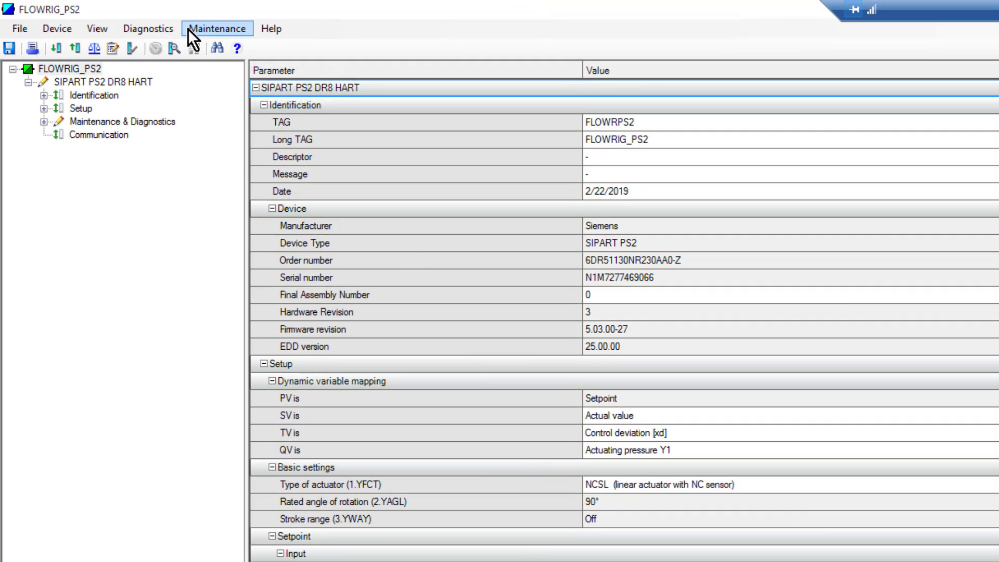
- Show the stored Partial Stroke Test valve charts from Diagnostics and pan the position axis
left_click(146, 27)
mouse_move(172, 151)
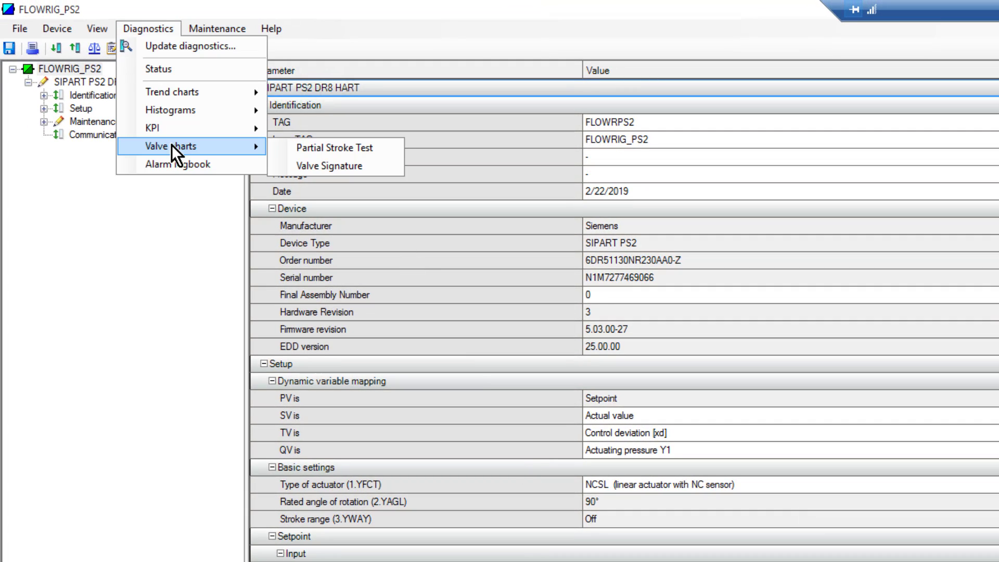
left_click(315, 149)
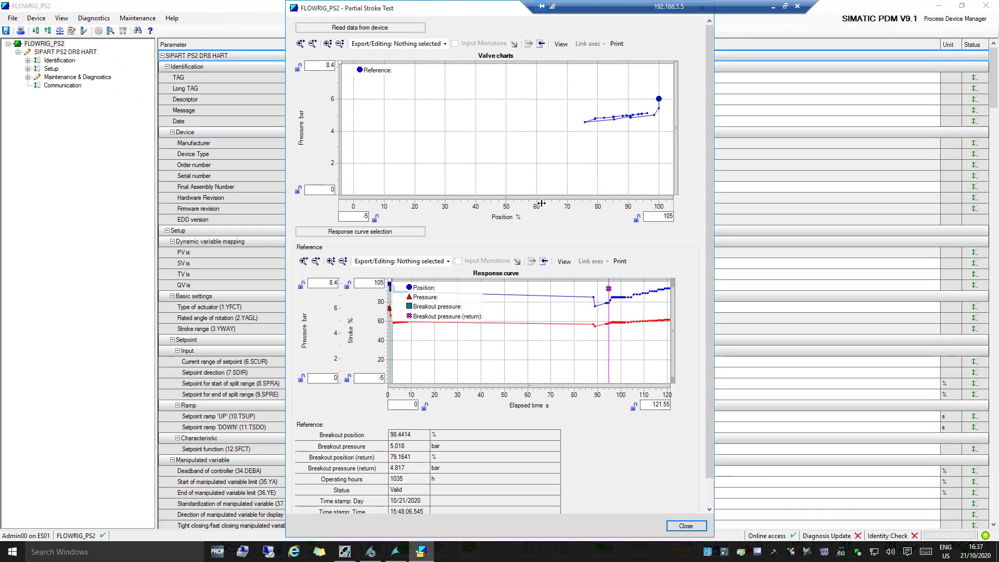
left_click_drag(541, 203, 477, 204)
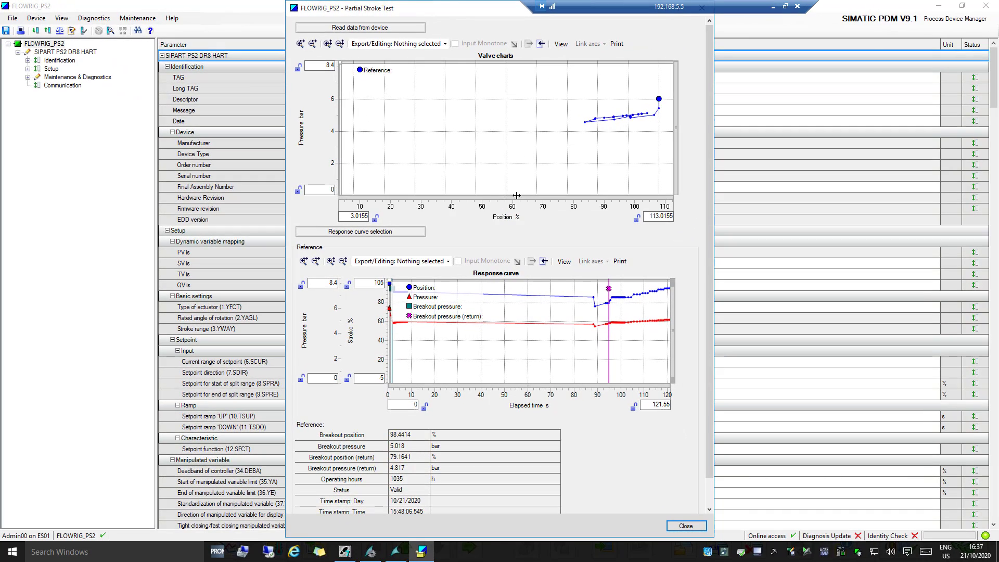
- Read the reference chart and the last 9 charts from the positioner
left_click(359, 27)
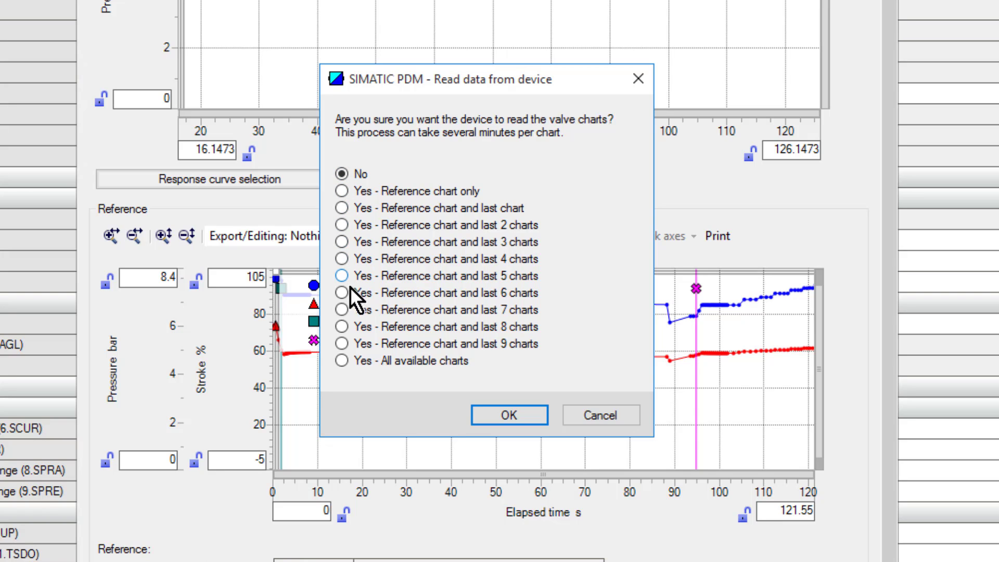
left_click(342, 344)
left_click(507, 417)
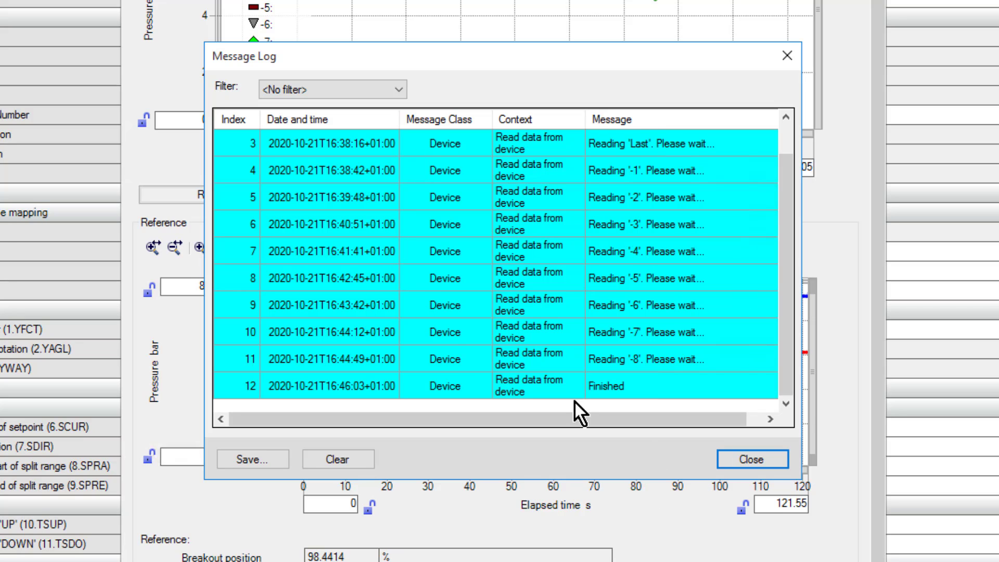
- Close the Message Log and autoscale the valve chart to fit its data
left_click(760, 453)
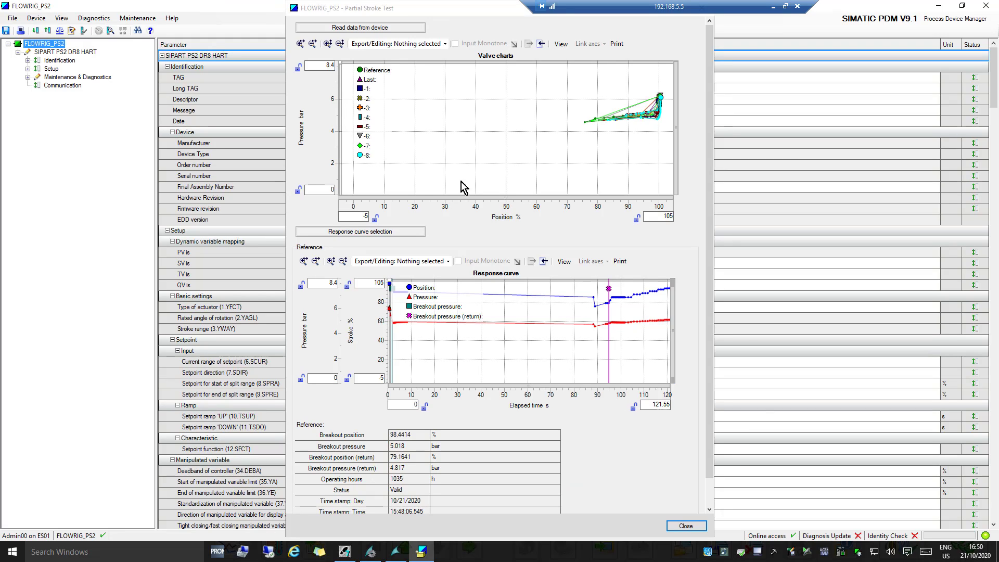
left_click(362, 155)
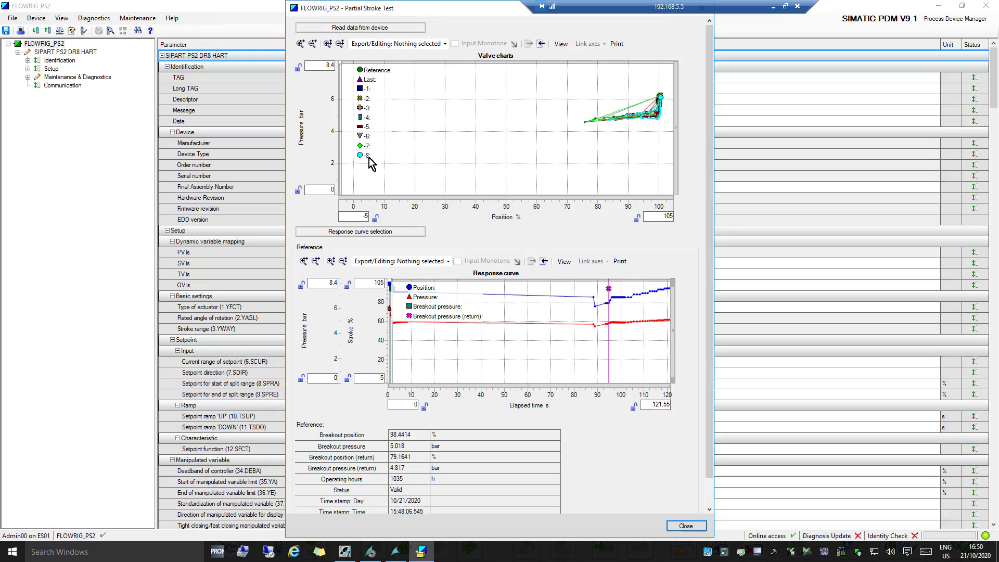
double_click(361, 155)
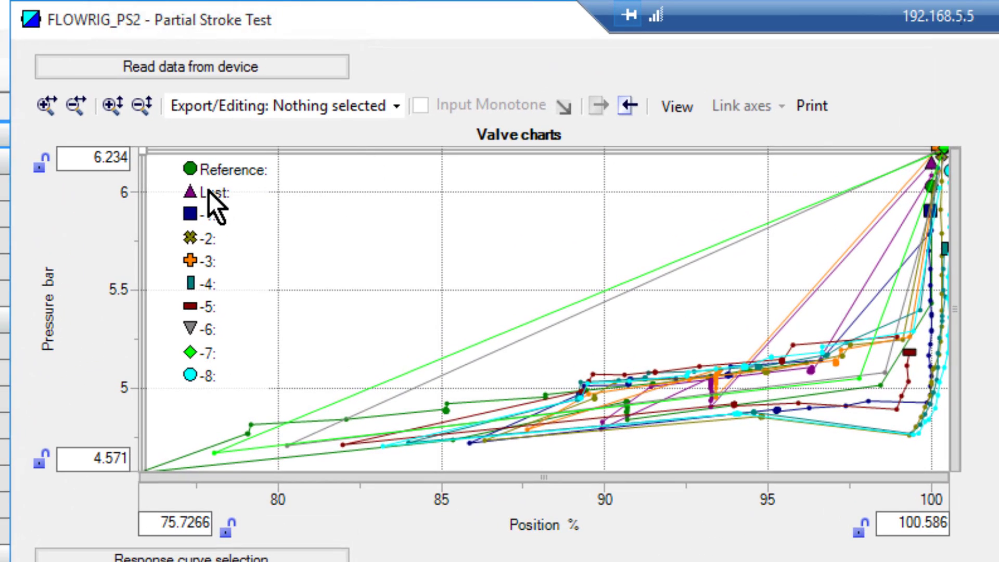
- Hide the -8, -7 and -2 curves from the valve chart plot
left_click(396, 104)
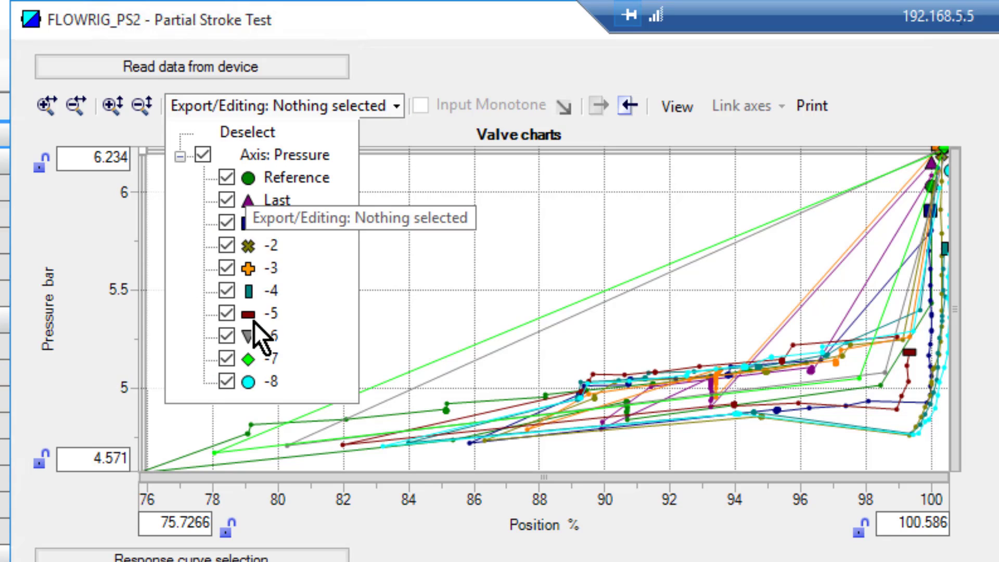
left_click(226, 381)
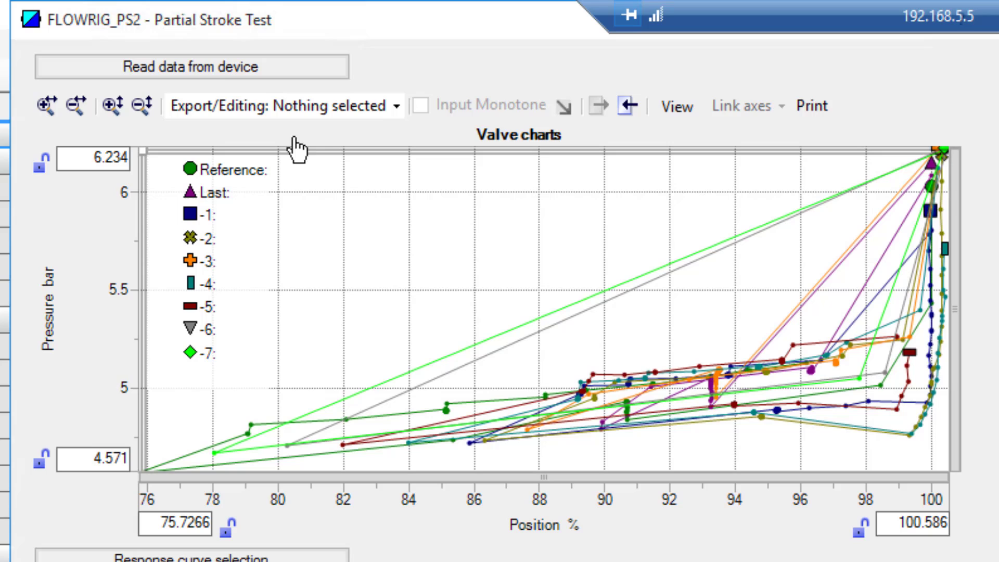
left_click(392, 107)
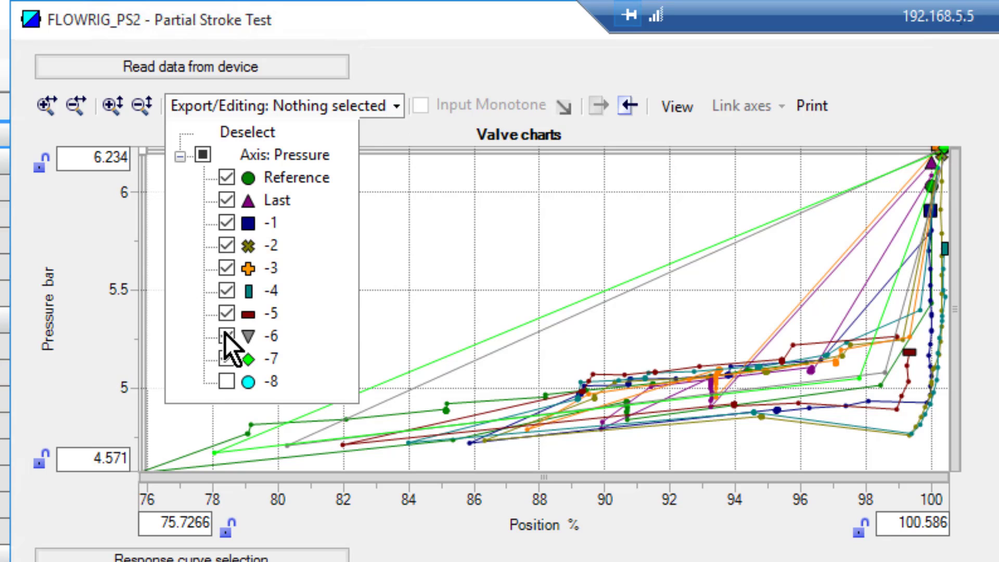
left_click(225, 361)
left_click(393, 106)
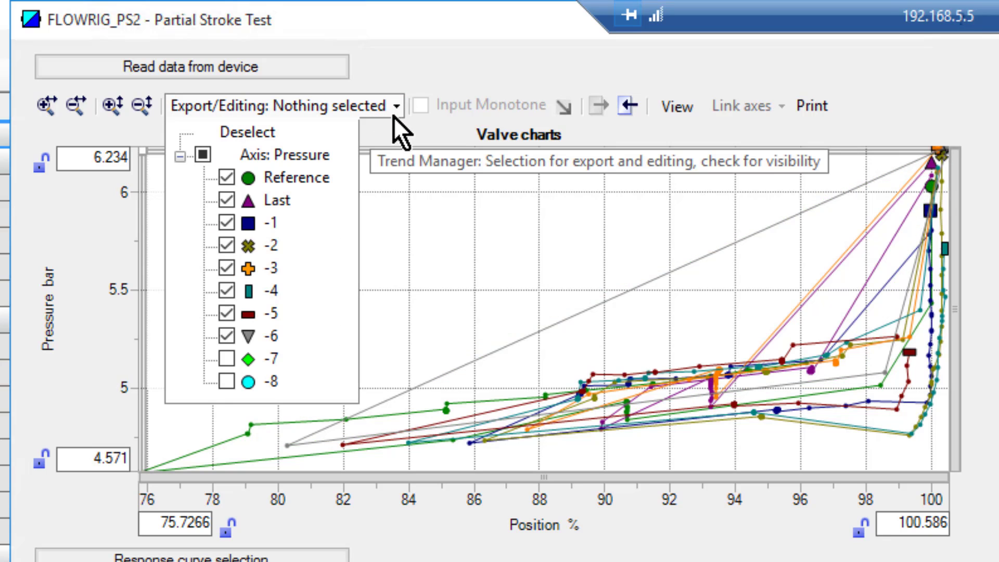
left_click(237, 246)
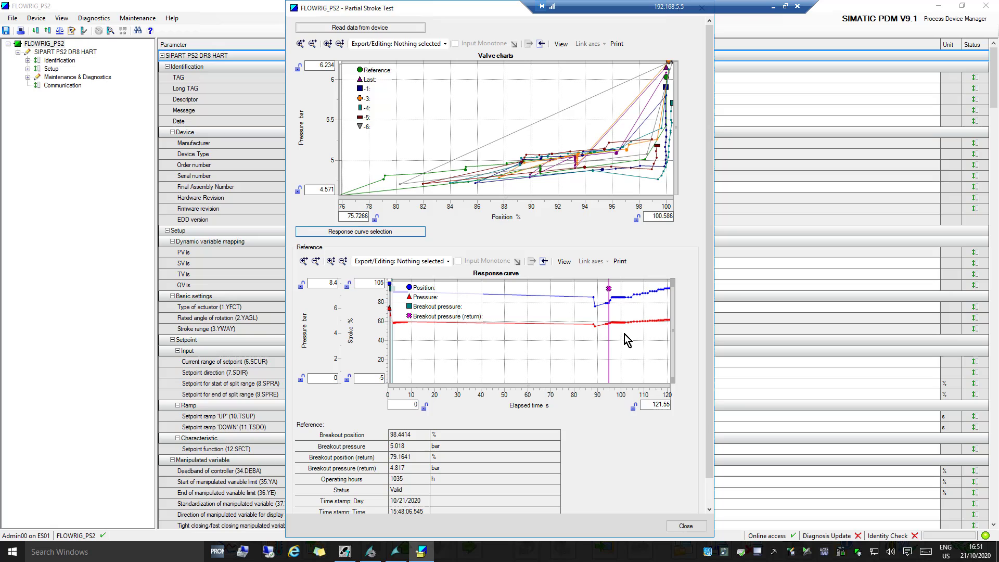
- Display the -8 stroke test's response curve, then close the Partial Stroke Test window
key("Return")
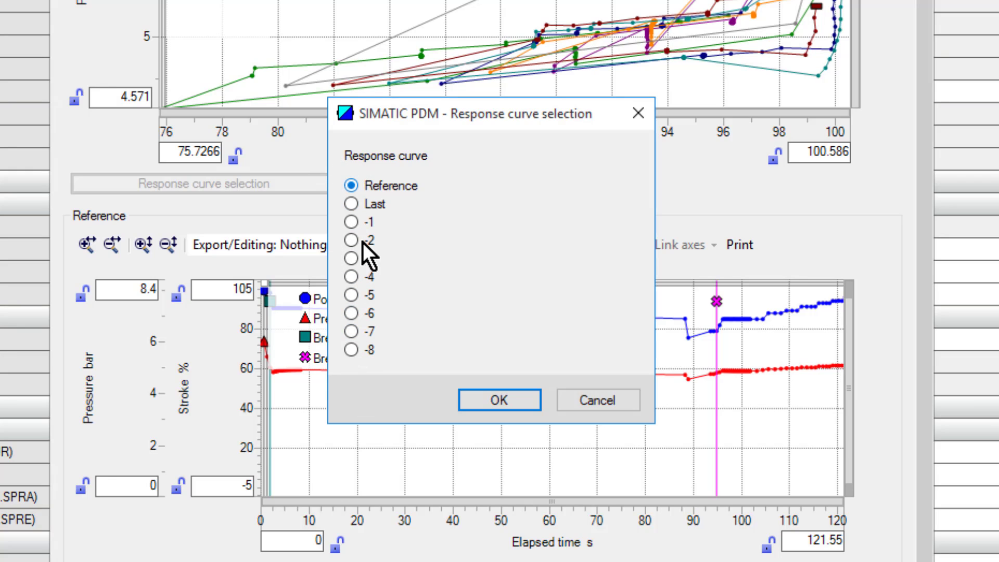
left_click(351, 352)
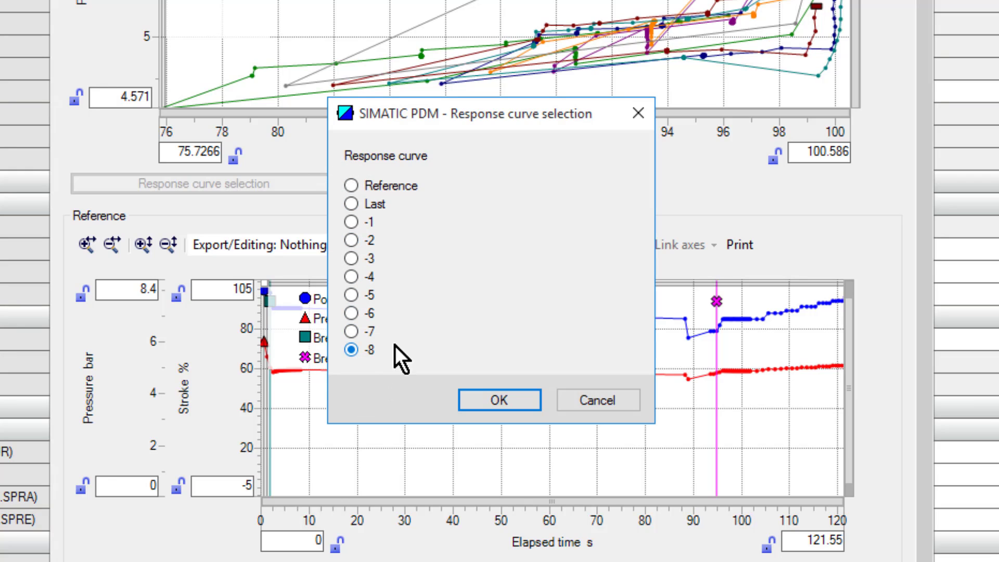
left_click(498, 402)
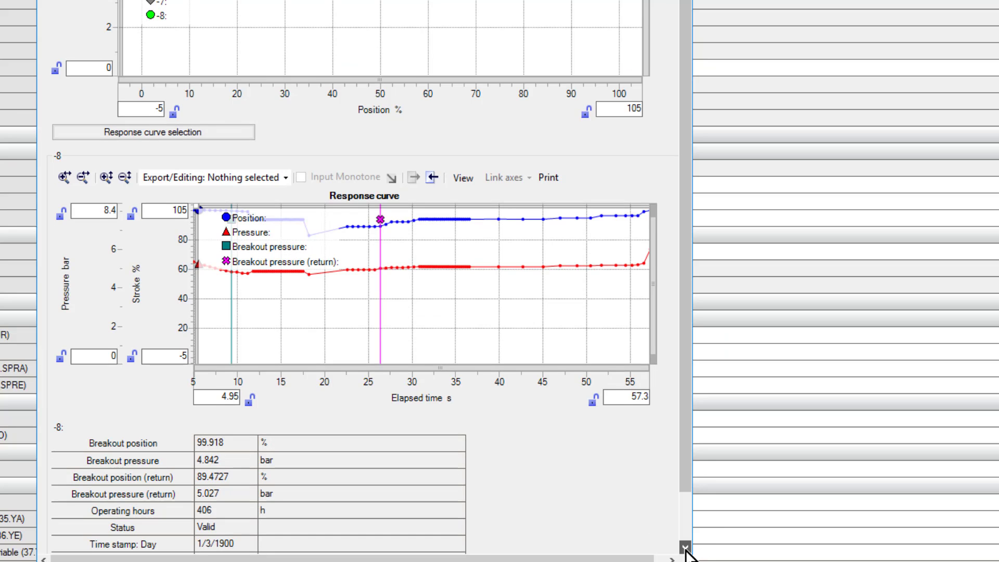
left_click(685, 547)
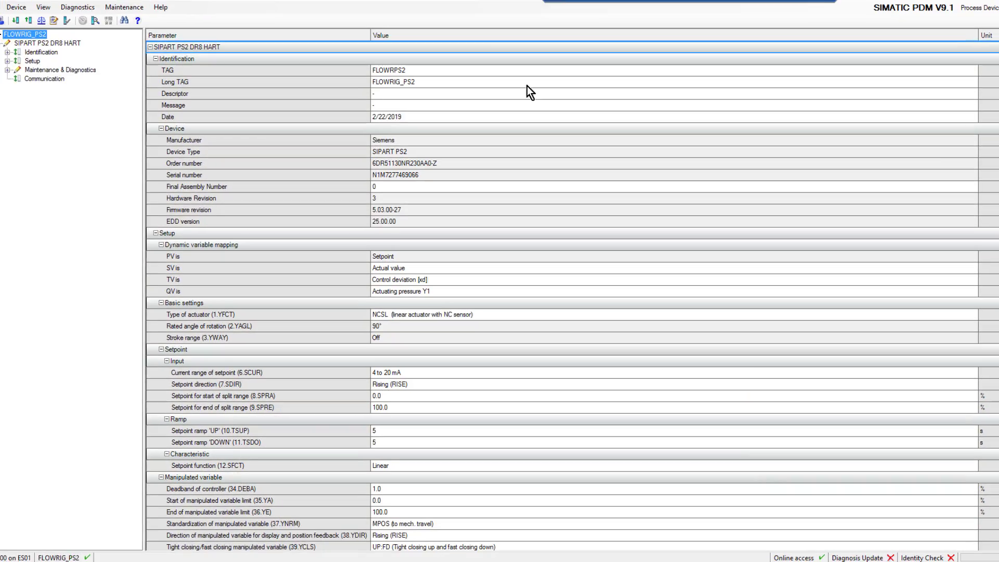
- Open the Partial Stroke Test KPI view from the Diagnostics > KPI menu, listing 10 records from Reference to Latest
left_click(73, 6)
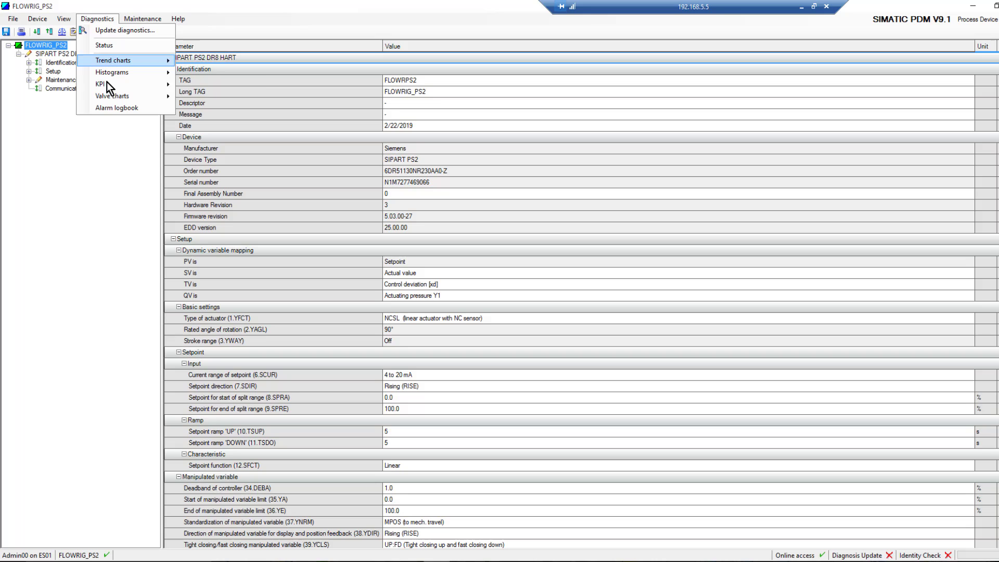
mouse_move(108, 83)
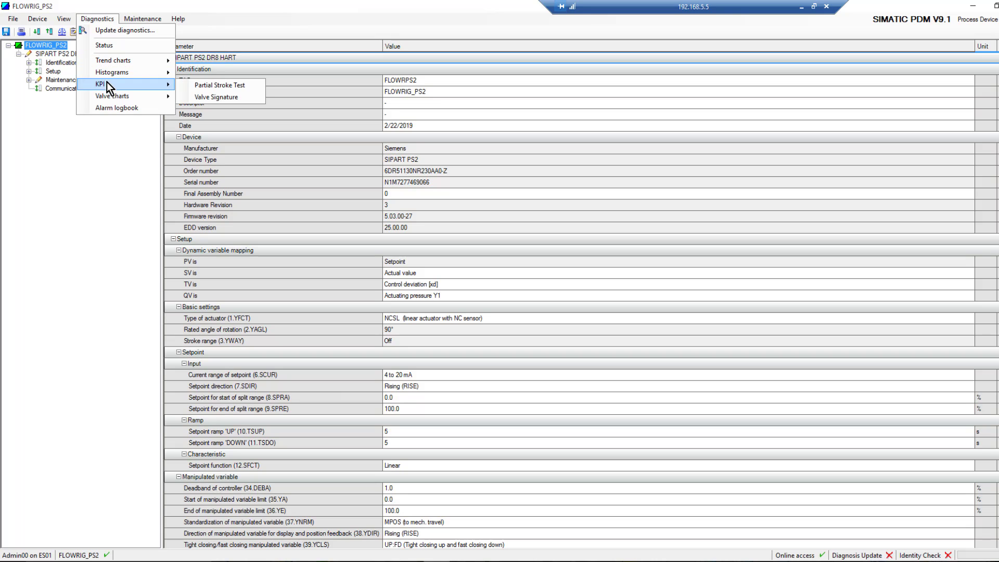
left_click(208, 86)
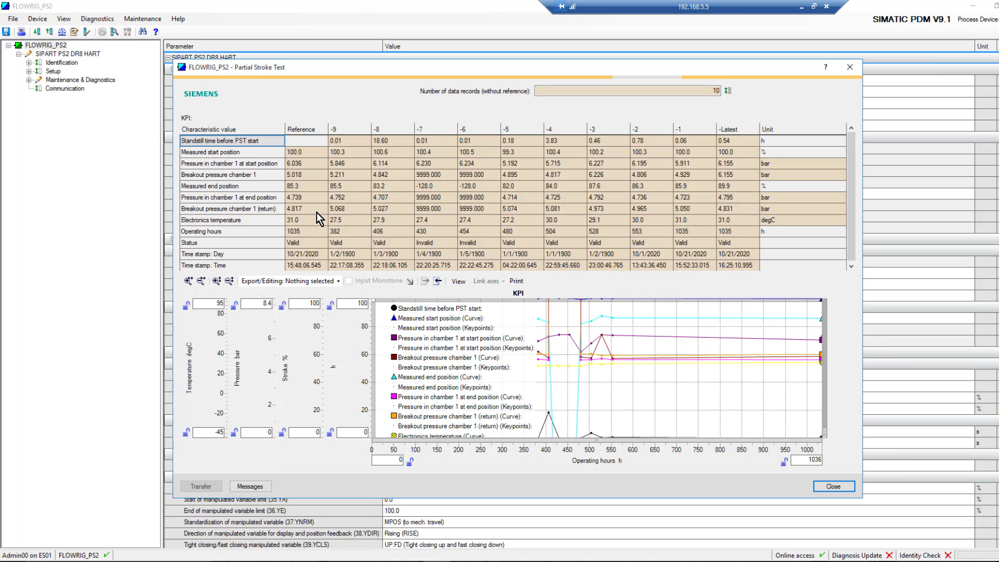